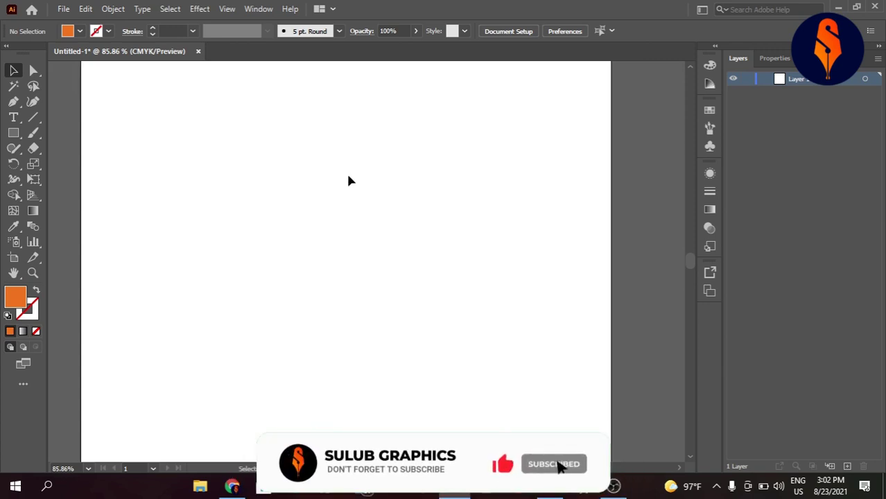
- Select the Rectangle tool (M) in the toolbar to start drawing the bars
click(13, 133)
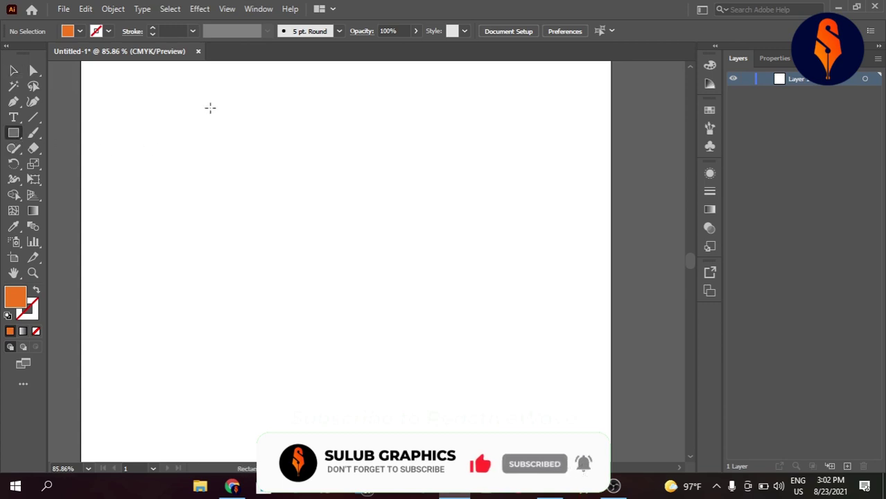
- Draw a tall, narrow orange rectangle as the K's stem
drag(210, 108, 243, 304)
click(13, 70)
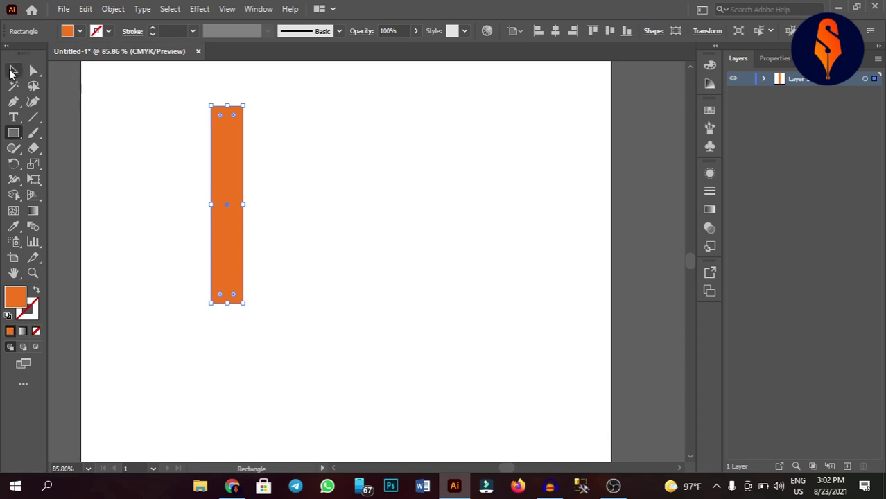
click(282, 269)
- Duplicate the stem bar to the right and rotate the copy into a diagonal
click(238, 216)
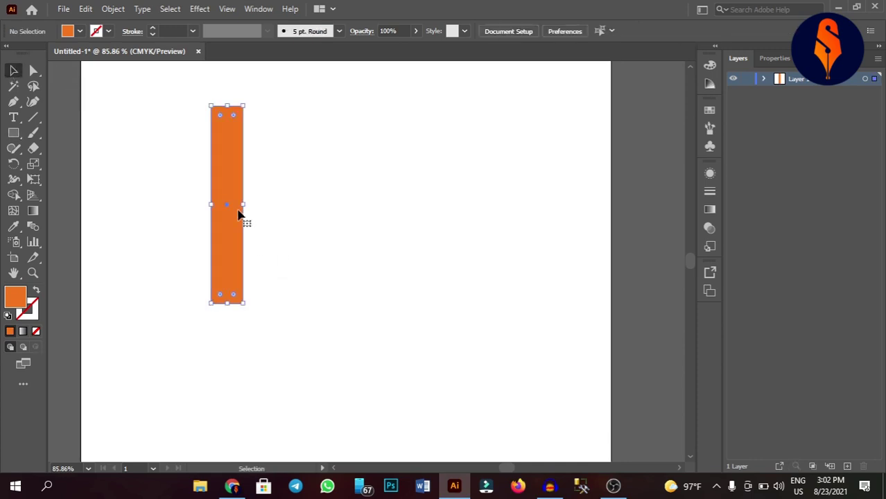
drag(239, 214, 326, 214)
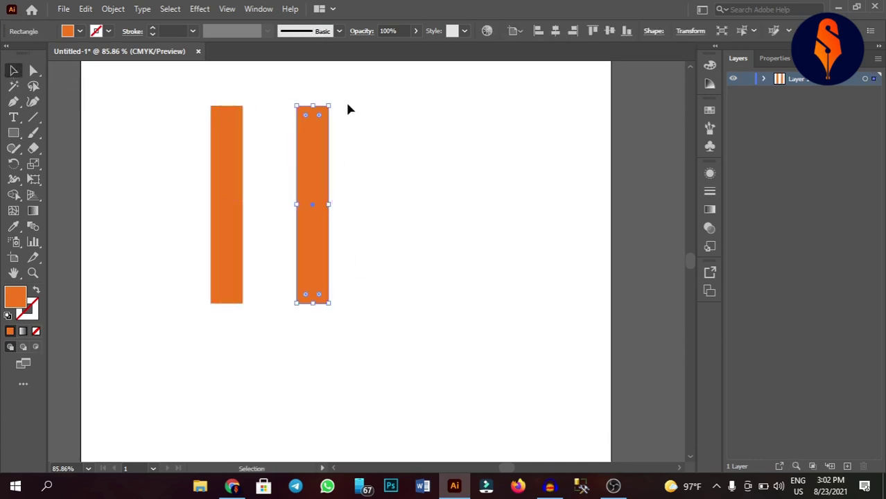
drag(332, 101, 405, 123)
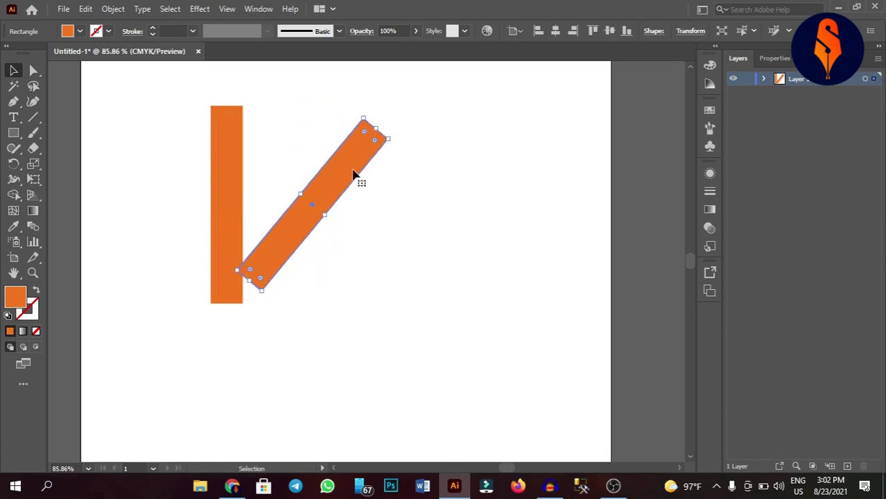
double_click(346, 179)
click(421, 185)
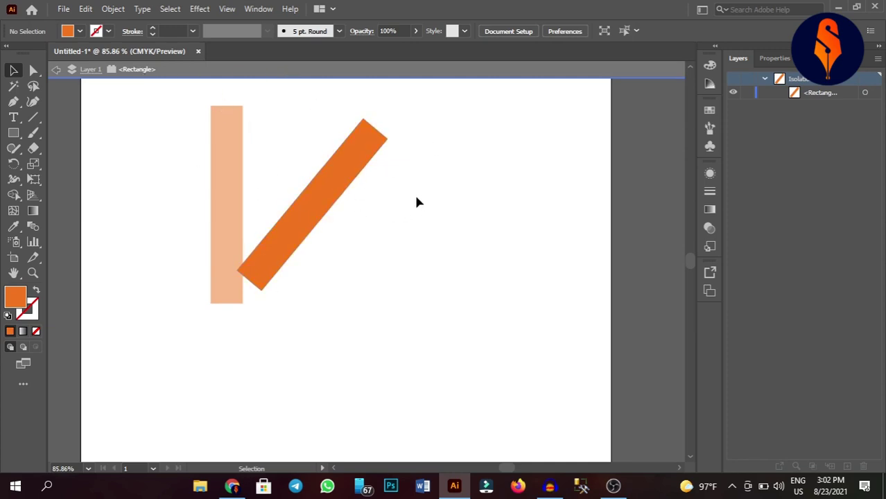
- Move the diagonal bar over the stem, angle it to about 315°, lengthen it, and duplicate it down-right
double_click(475, 235)
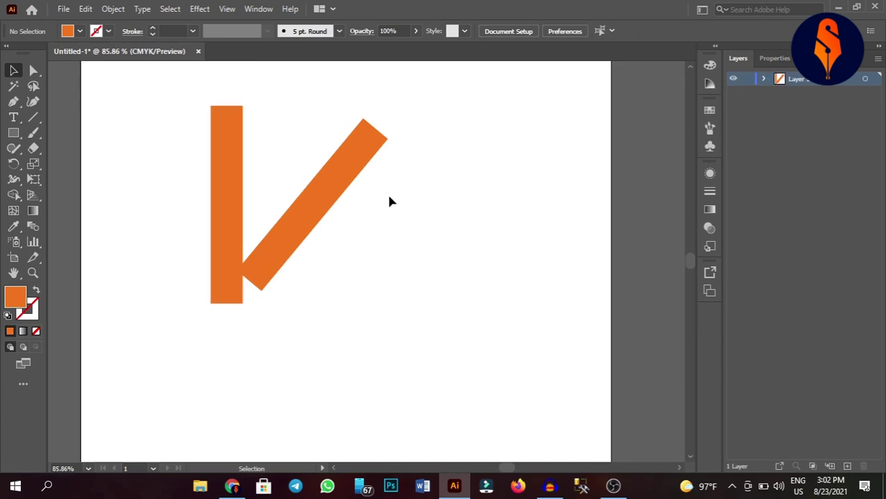
mouse_move(346, 180)
mouse_down()
mouse_move(272, 157)
mouse_move(287, 156)
mouse_up()
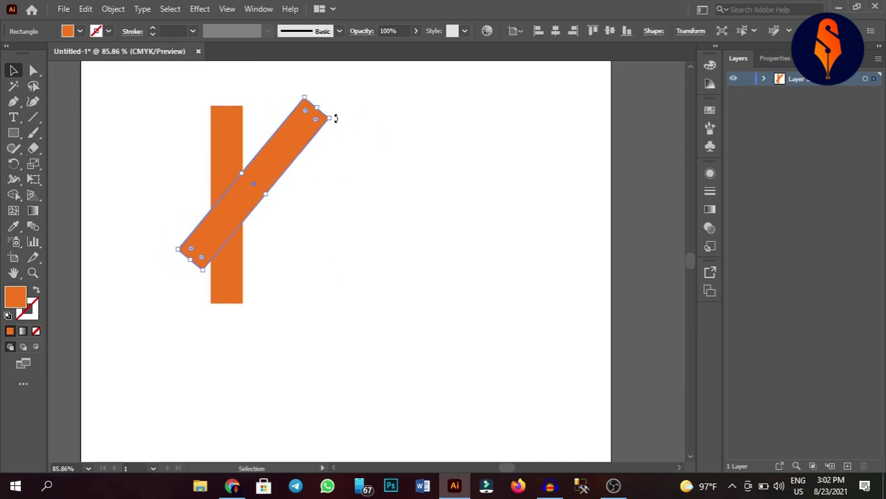
drag(335, 119, 341, 125)
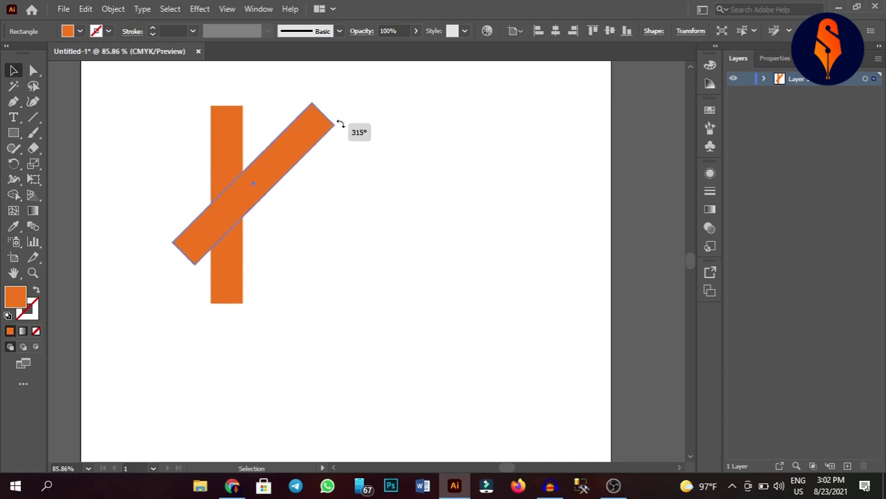
drag(340, 126, 345, 103)
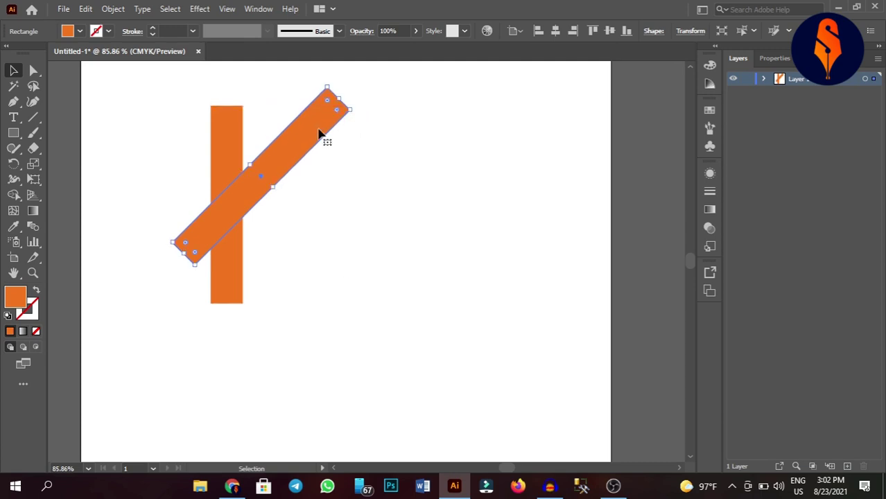
drag(322, 139, 303, 144)
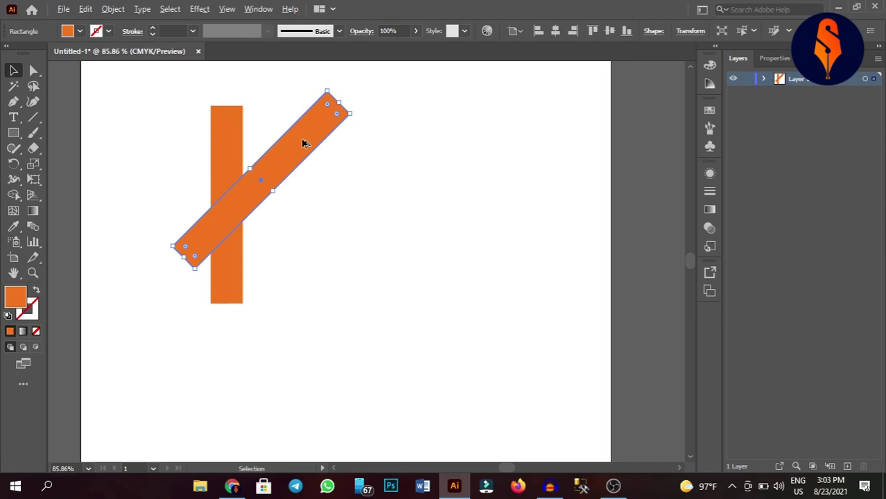
alt+drag(303, 144, 396, 208)
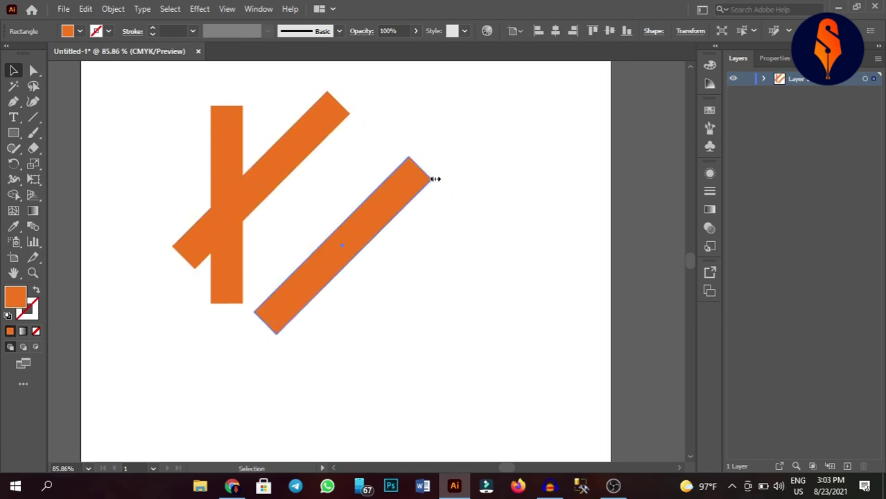
- Rotate the copy to about 217° and fit it into the joint as the lower leg
drag(437, 177, 413, 353)
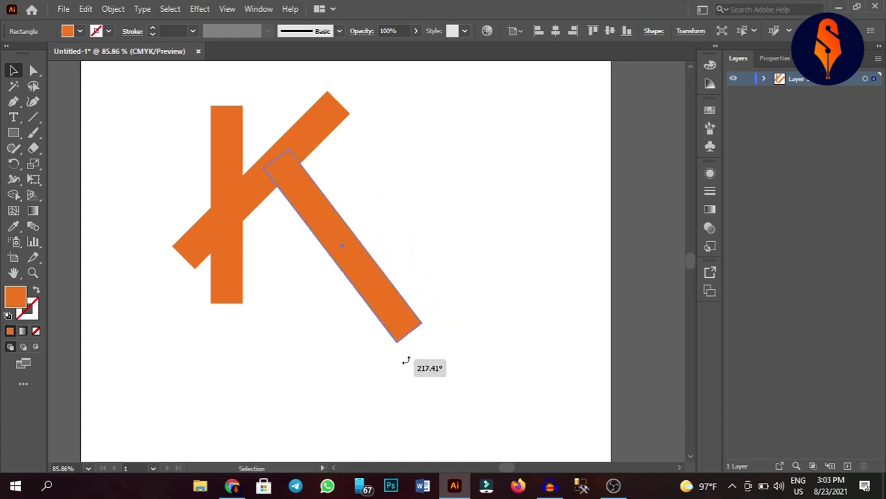
drag(406, 306, 341, 270)
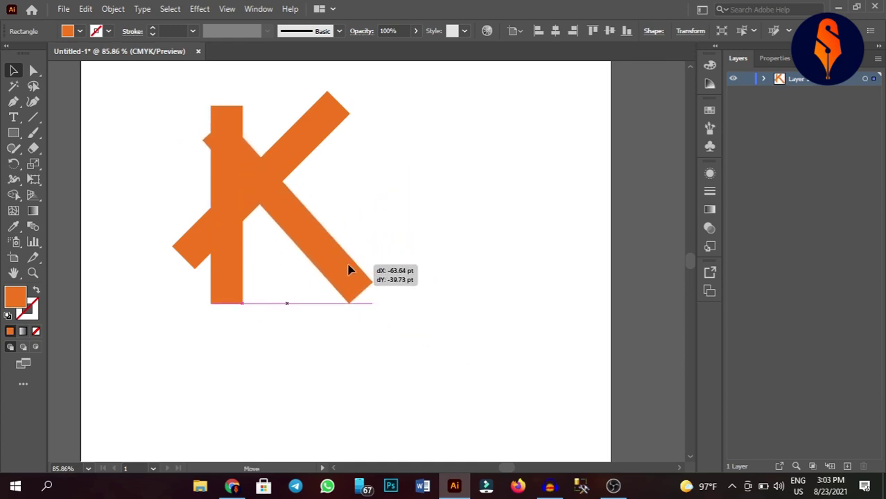
drag(342, 270, 387, 327)
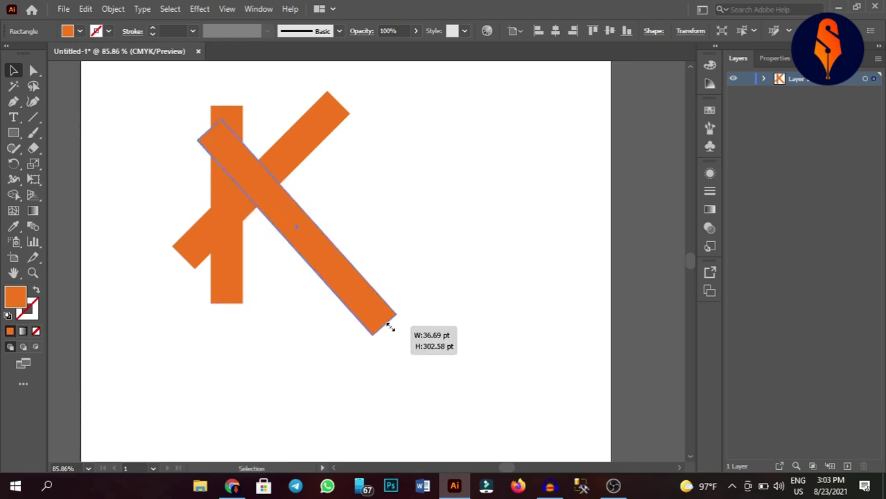
click(401, 294)
- Re-angle the upper arm to about 309°, lengthening it to 297.13 pt
click(323, 145)
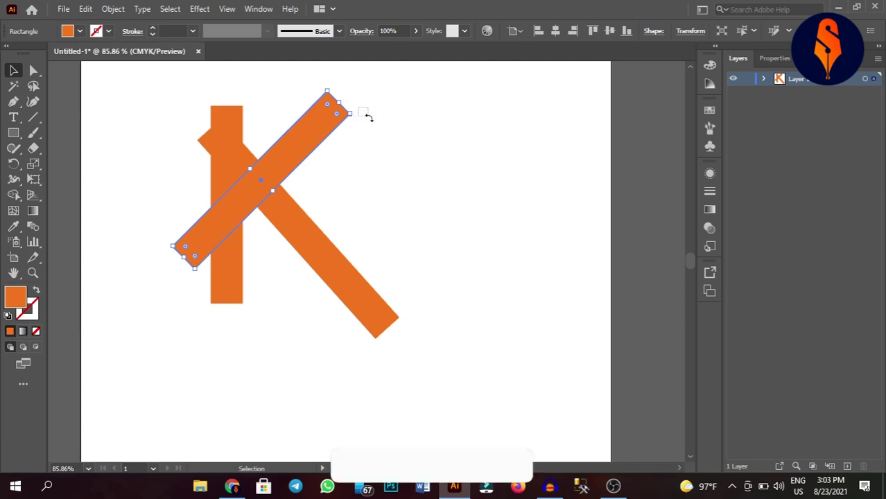
click(366, 114)
click(316, 125)
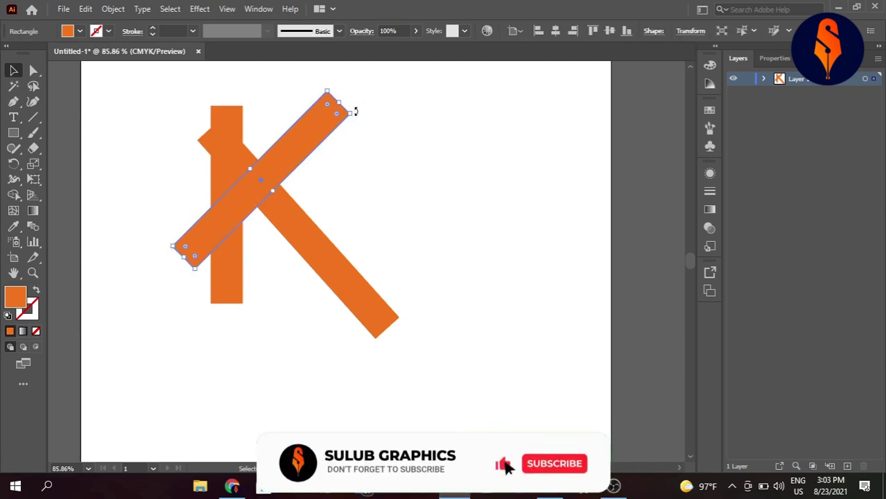
mouse_move(352, 111)
mouse_down()
mouse_move(361, 123)
mouse_move(383, 84)
mouse_up()
- Lengthen the upper arm and copy the stem into a horizontal bar across the top
click(379, 174)
click(226, 276)
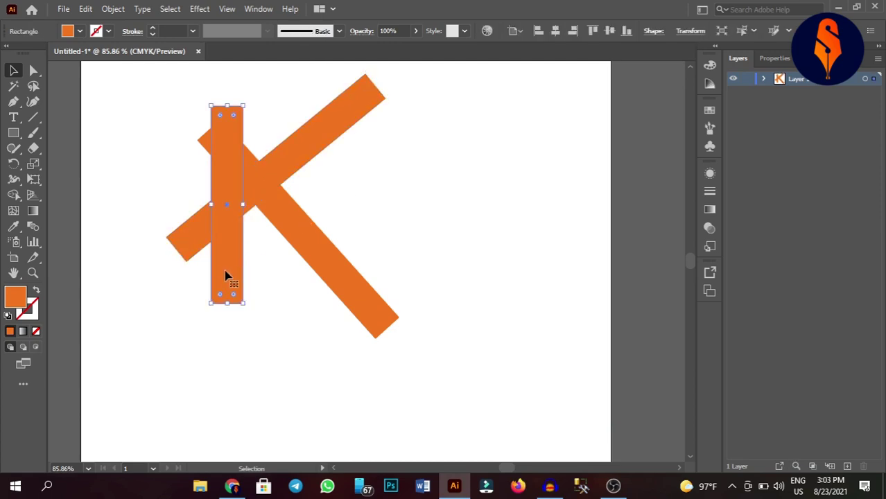
drag(226, 276, 425, 266)
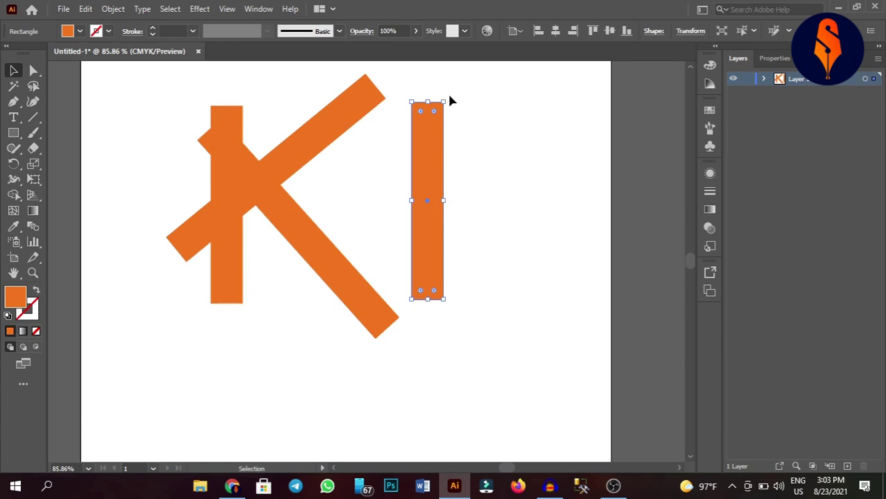
mouse_move(447, 93)
mouse_down()
mouse_move(494, 215)
mouse_move(342, 132)
mouse_move(401, 122)
mouse_up()
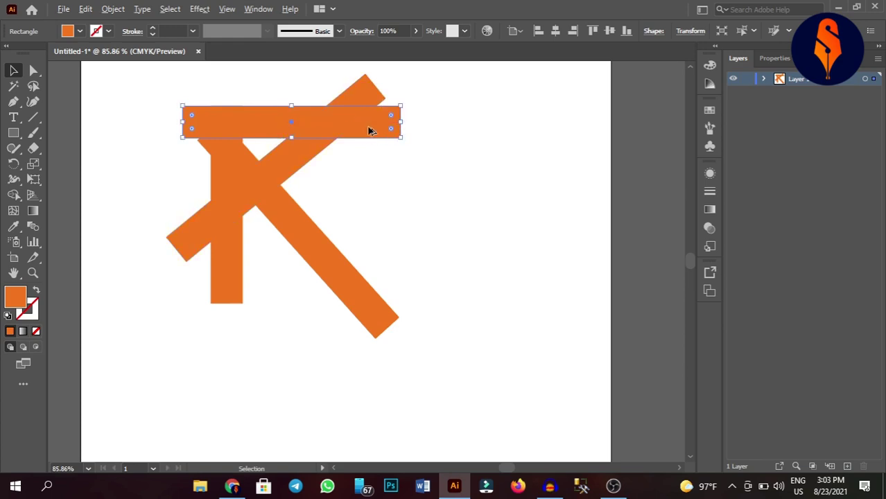
- Copy the top bar down to the K's bottom, widen it, and marquee-select all bars
mouse_move(370, 131)
mouse_down()
mouse_move(355, 296)
mouse_move(423, 287)
mouse_up()
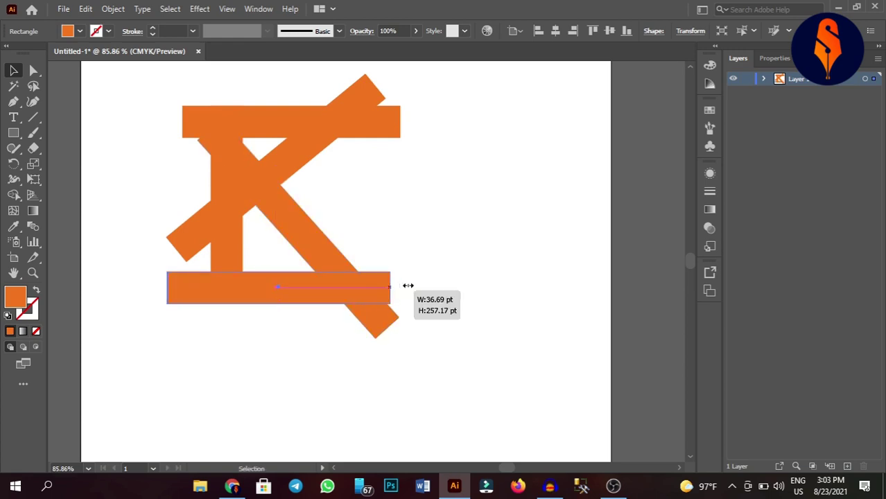
click(436, 308)
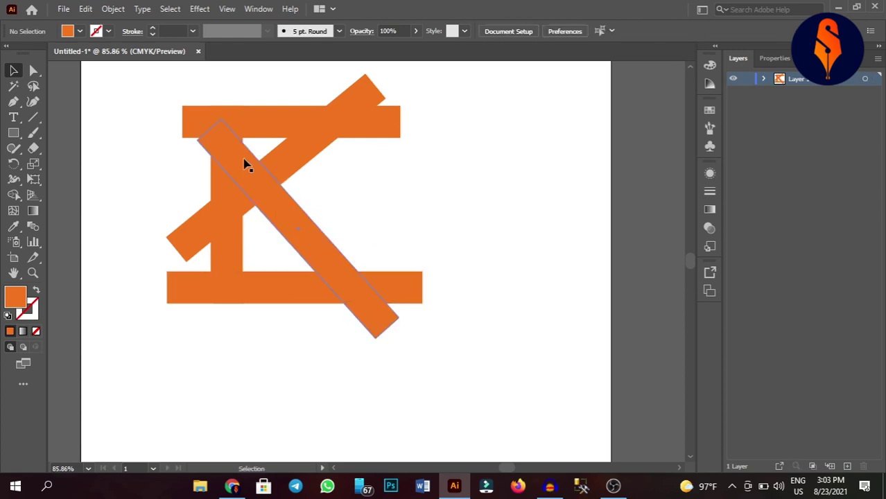
drag(151, 87, 425, 344)
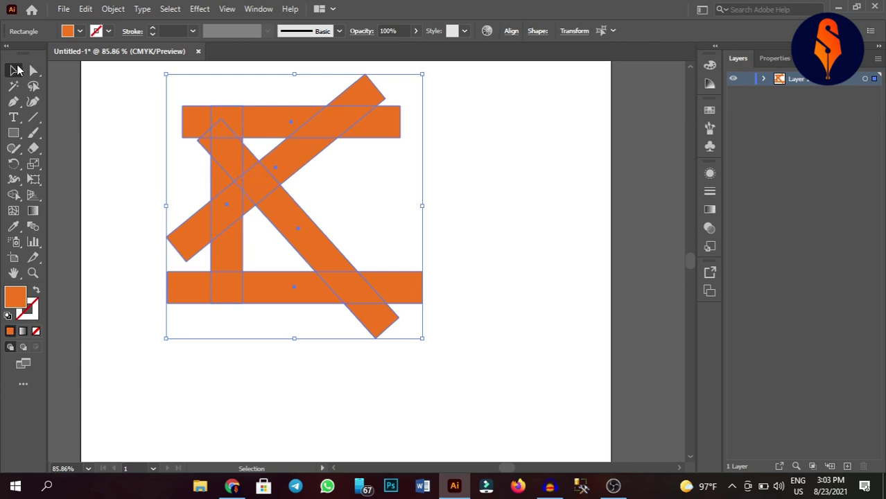
click(479, 176)
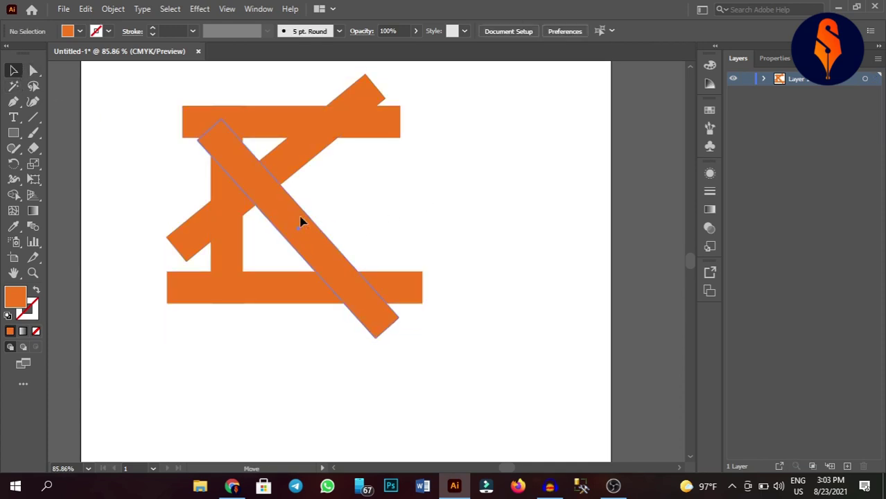
- Reposition and slightly rotate the lower leg bar
drag(301, 223, 306, 220)
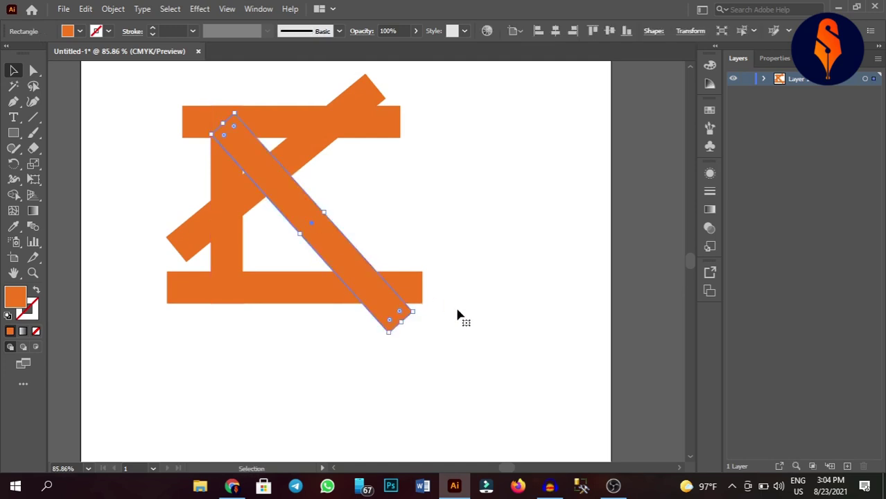
drag(416, 315, 417, 318)
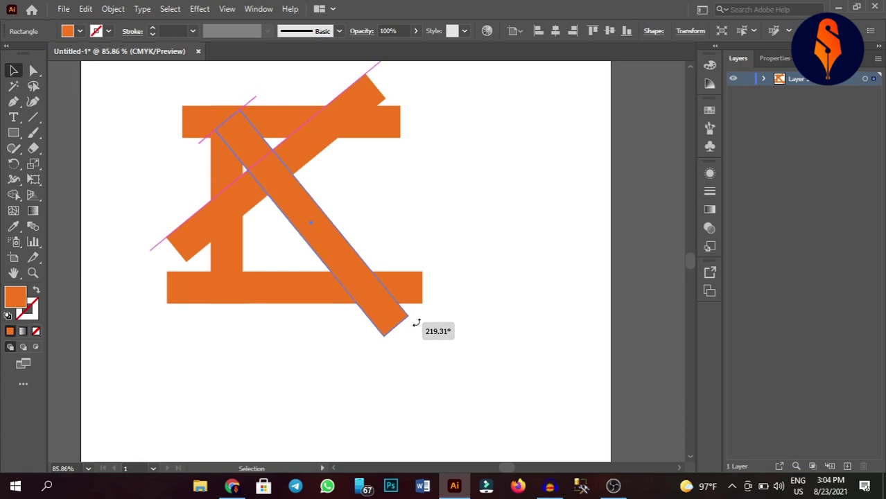
drag(342, 270, 339, 271)
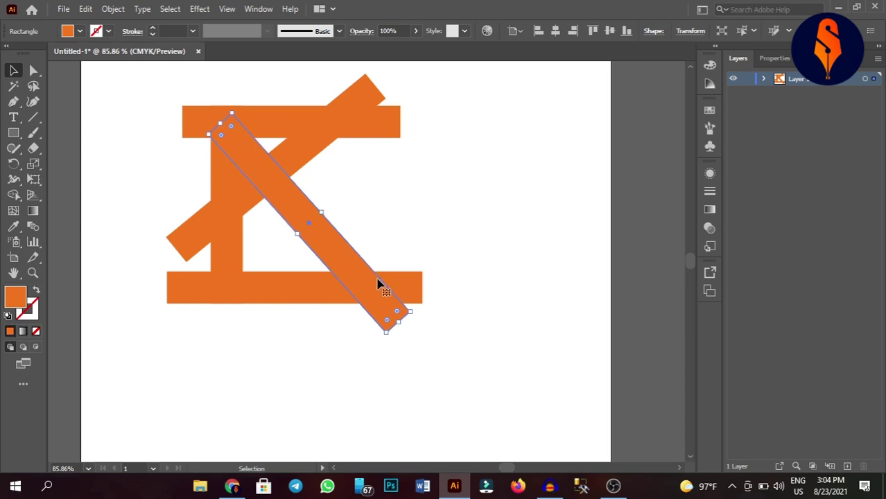
click(434, 205)
- Marquee-select all five overlapping bars together
drag(181, 92, 389, 389)
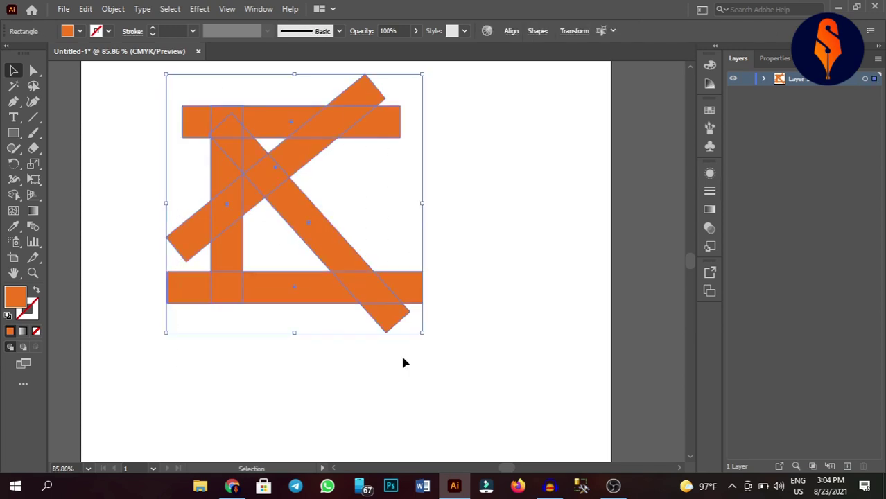
click(460, 221)
click(328, 259)
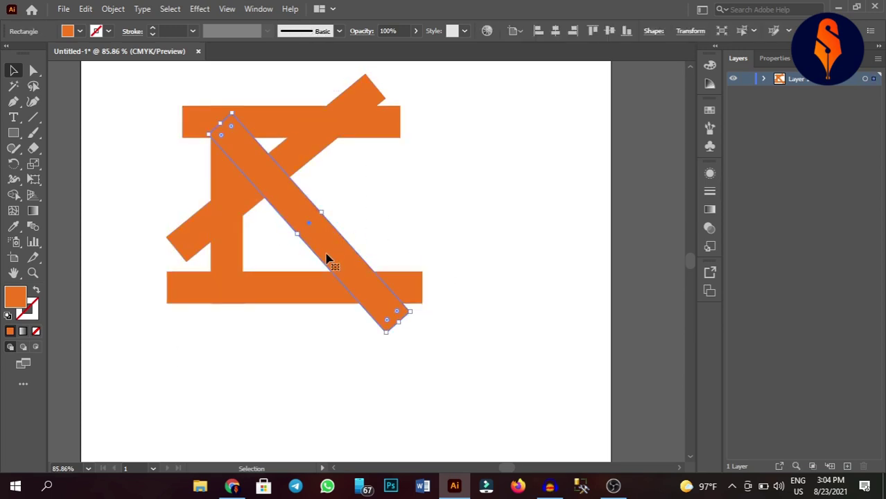
click(303, 343)
drag(162, 88, 478, 378)
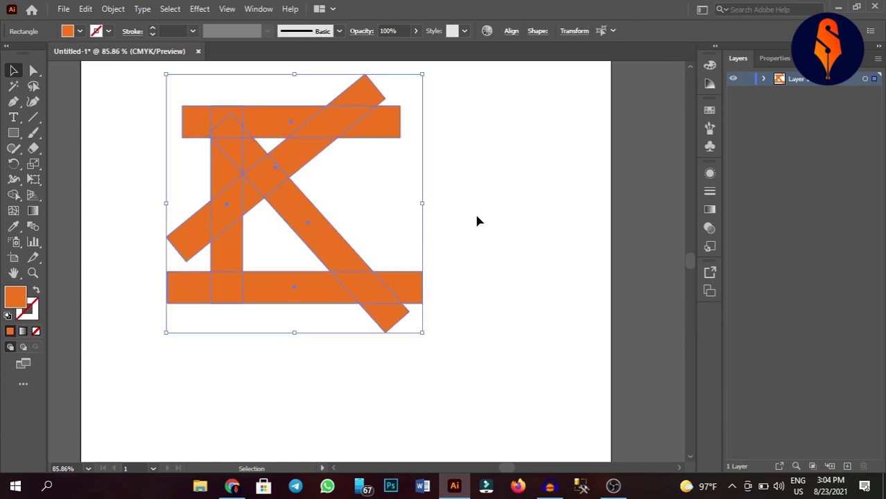
- With Shape Builder, delete the top bar's pieces and the upper arm's overhanging tip
click(14, 196)
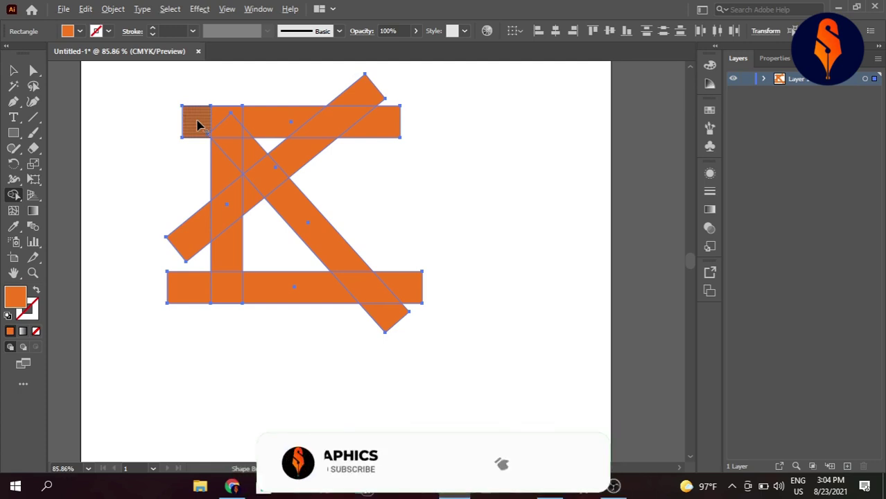
alt+click(197, 125)
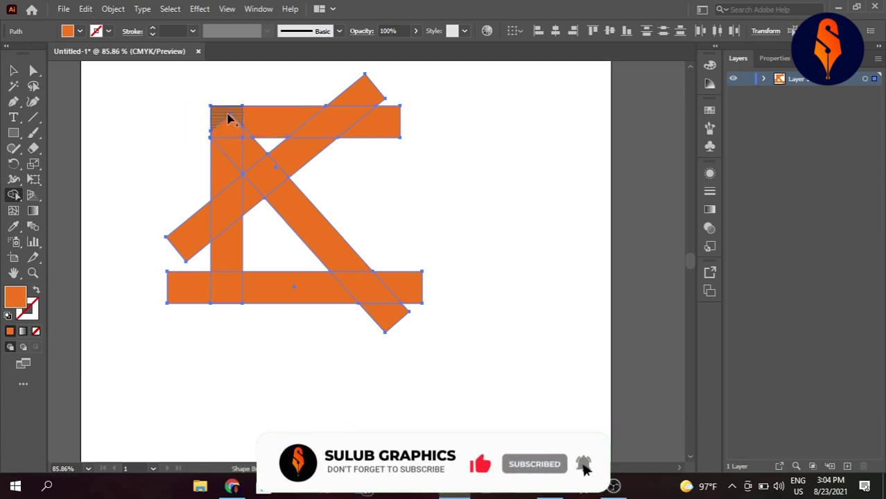
alt+click(272, 121)
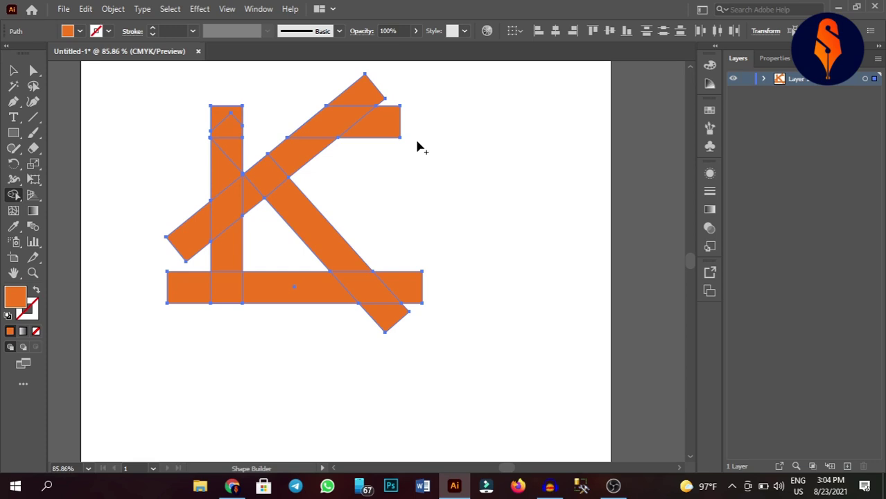
alt+click(389, 124)
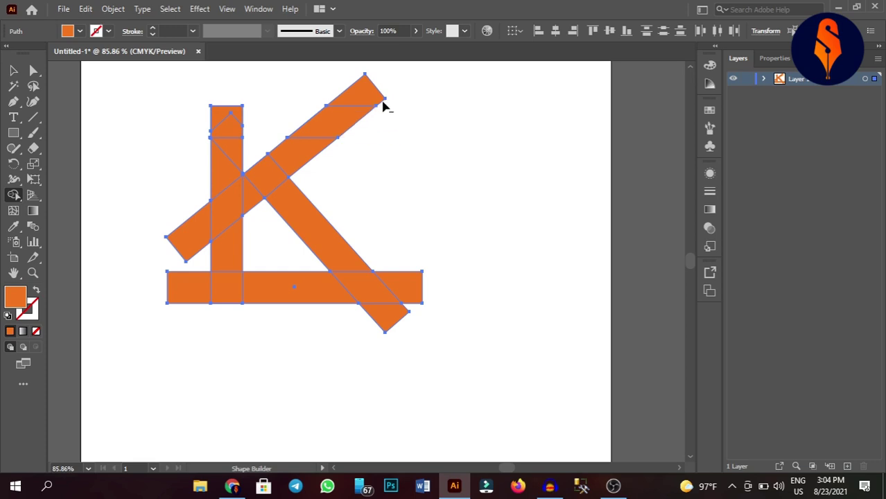
alt+click(363, 93)
- Delete the bottom bar sections, the leg's lower tip and the diagonal tip left of the stem
alt+click(390, 317)
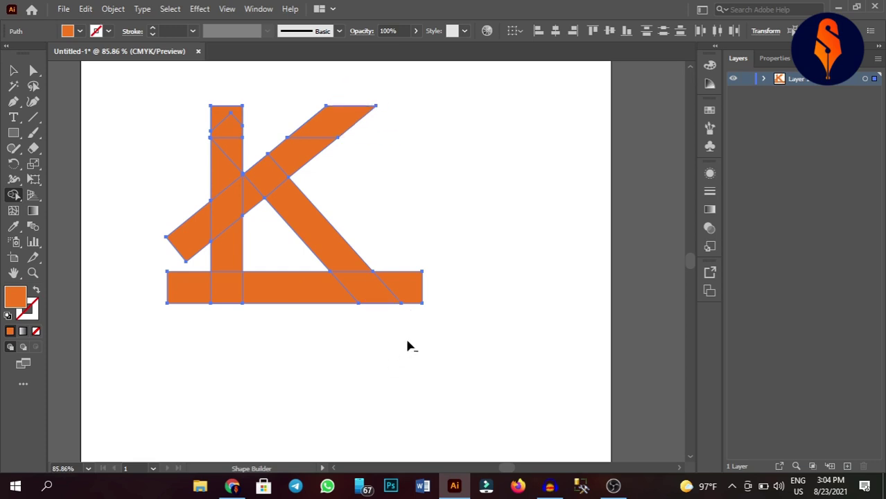
drag(406, 237, 421, 356)
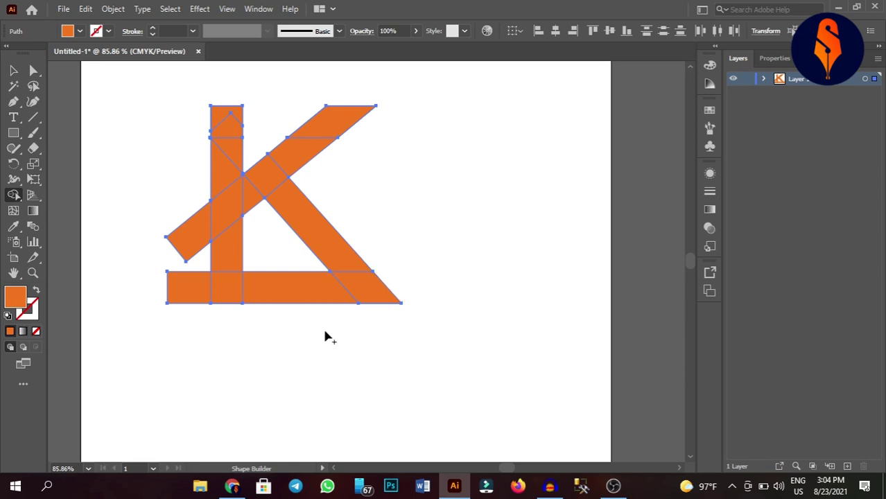
alt+click(301, 297)
alt+click(191, 290)
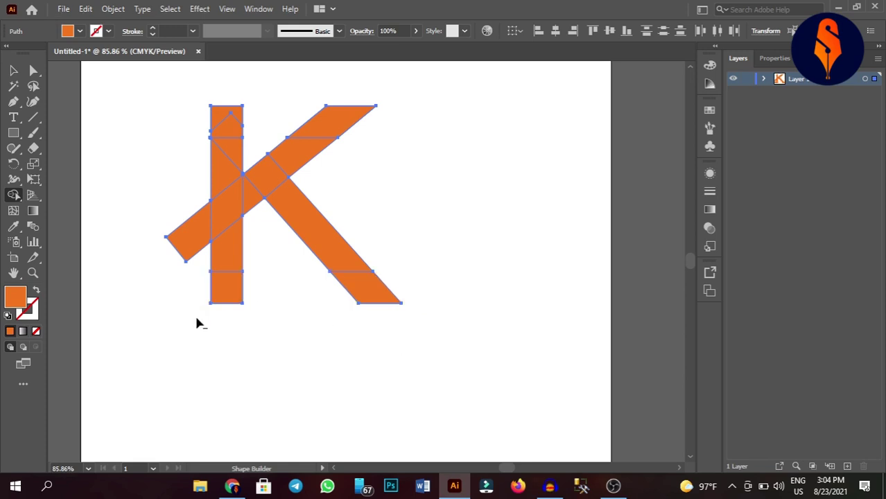
alt+click(197, 234)
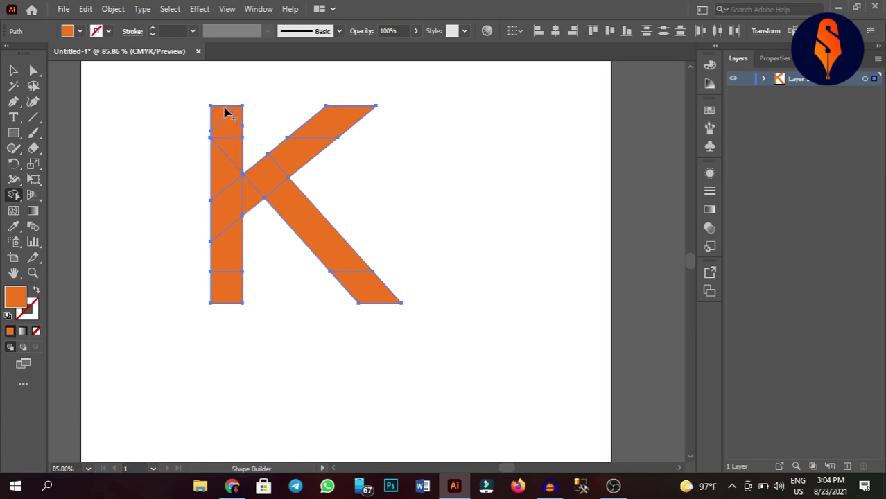
- Merge the stem, upper arm, lower leg and junction triangles into solid shapes with Shape Builder
drag(228, 118, 230, 302)
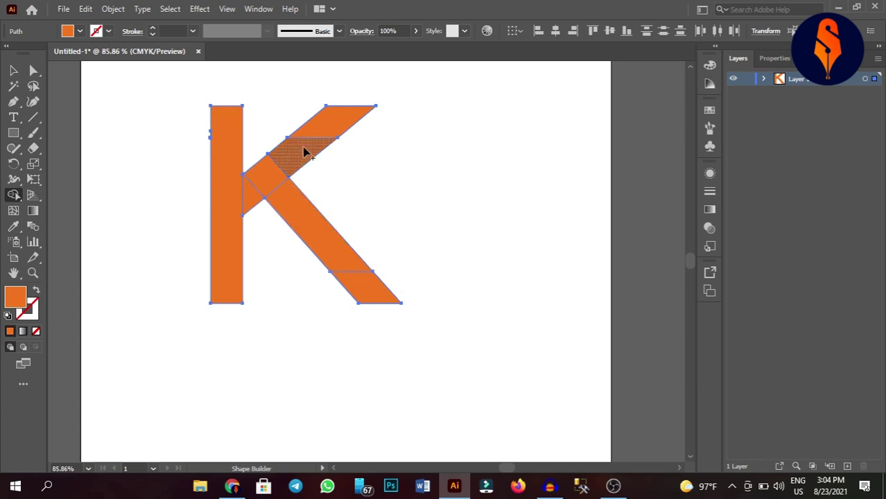
drag(306, 148, 346, 127)
drag(332, 259, 368, 293)
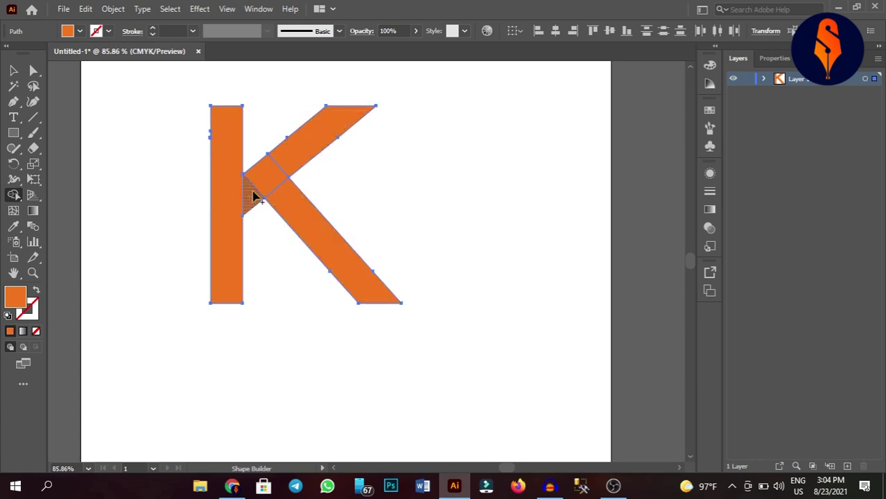
drag(253, 196, 341, 297)
drag(248, 200, 229, 208)
- Fill the K's vertical stem with dark navy #00004f
key(v)
click(159, 216)
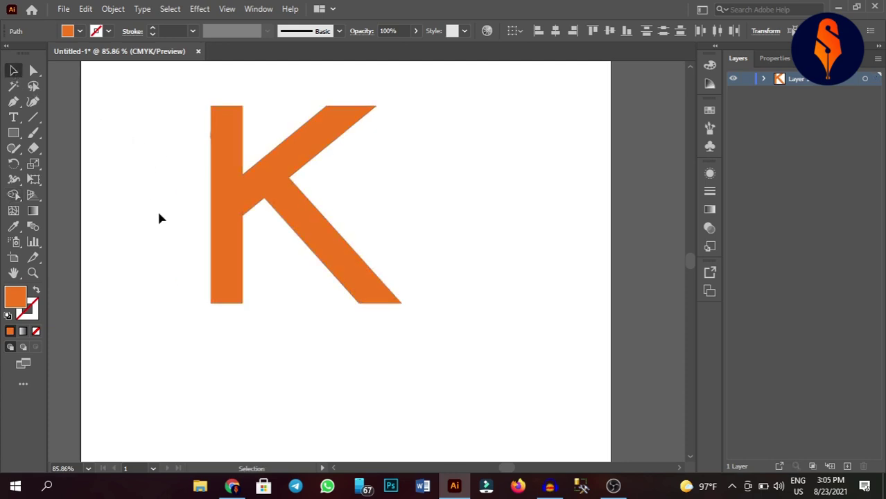
click(232, 259)
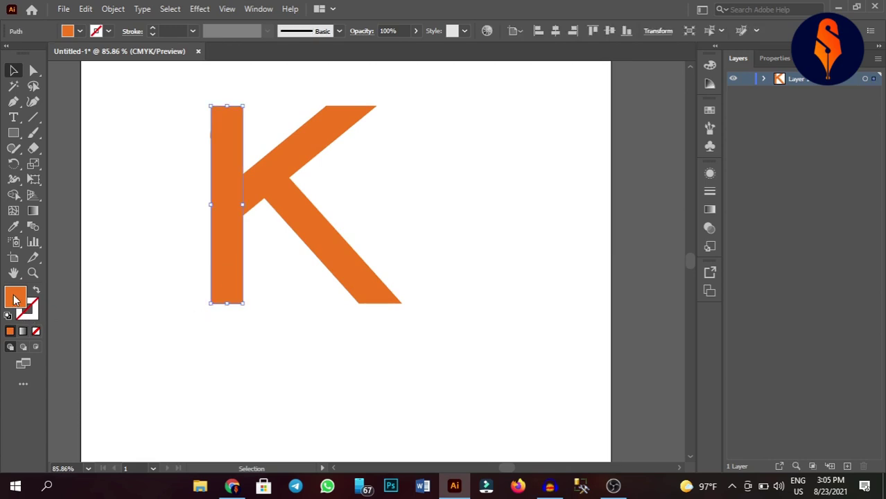
double_click(16, 298)
click(675, 266)
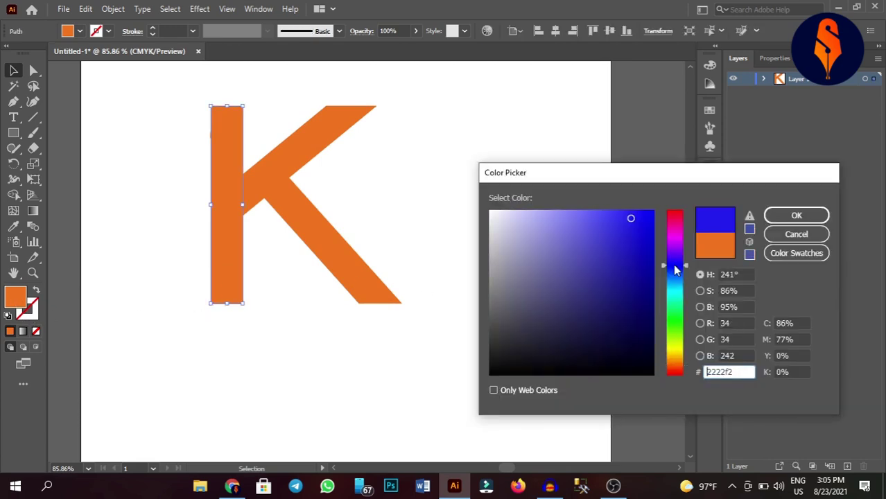
click(653, 324)
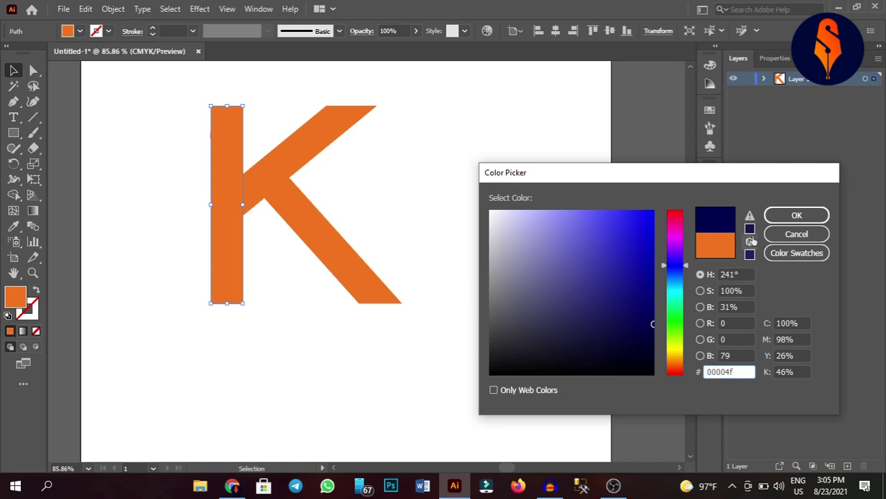
click(775, 217)
- Apply the stem's navy to the upper arm and junction triangle with the Eyedropper
click(332, 153)
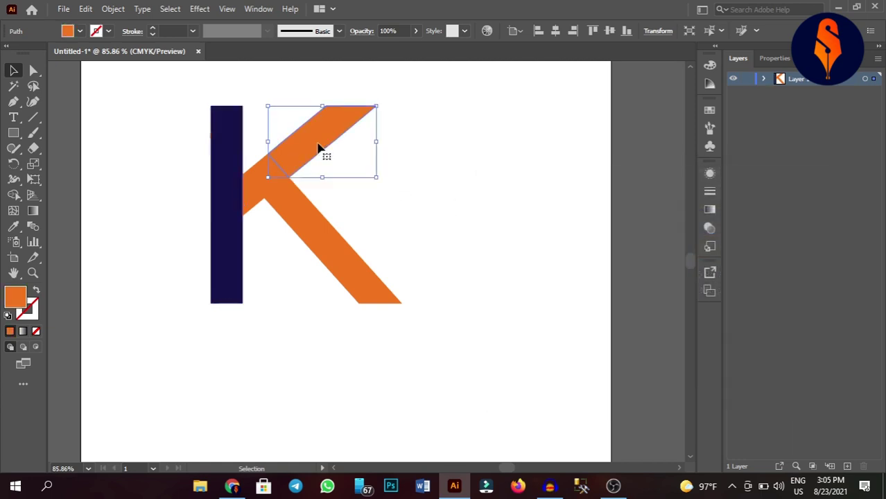
click(15, 227)
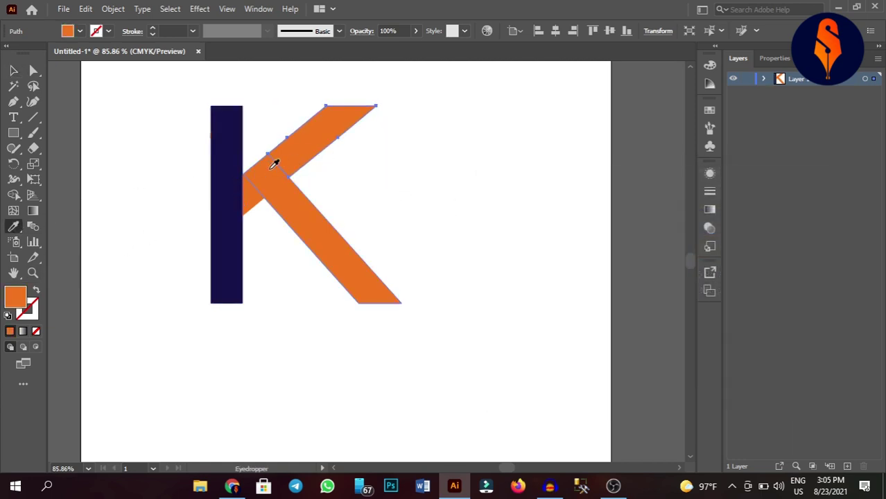
click(229, 168)
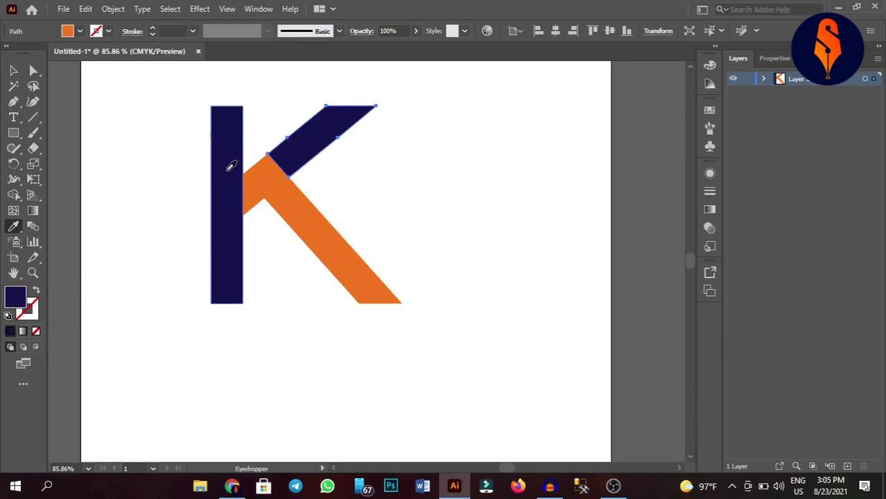
click(253, 203)
click(15, 227)
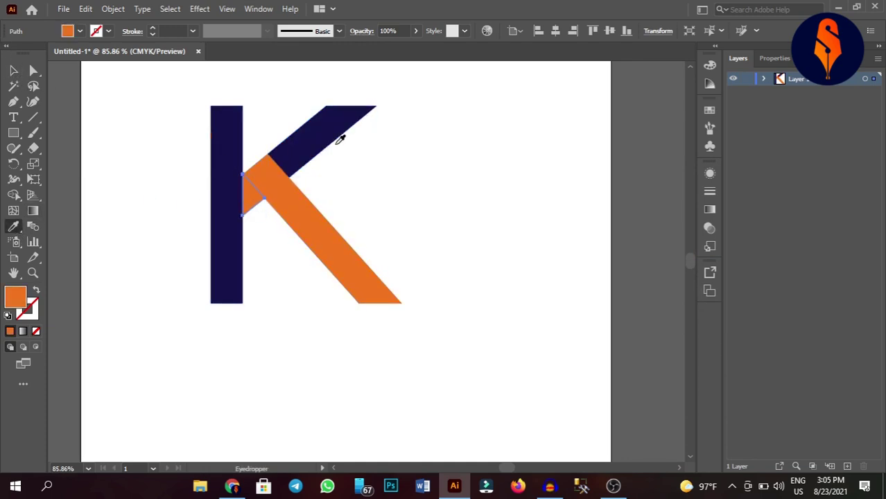
click(318, 138)
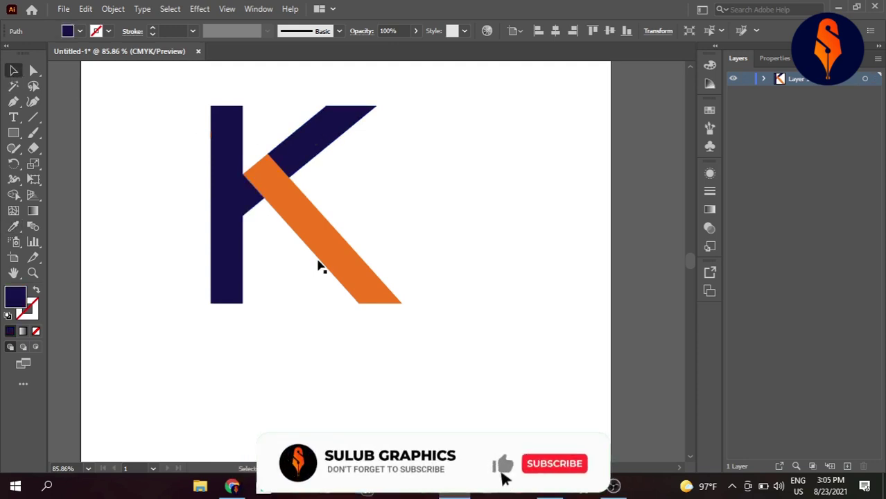
click(316, 263)
- Move the whole K toward the artboard centre and delete the stray orange mark to its left
drag(258, 101, 239, 214)
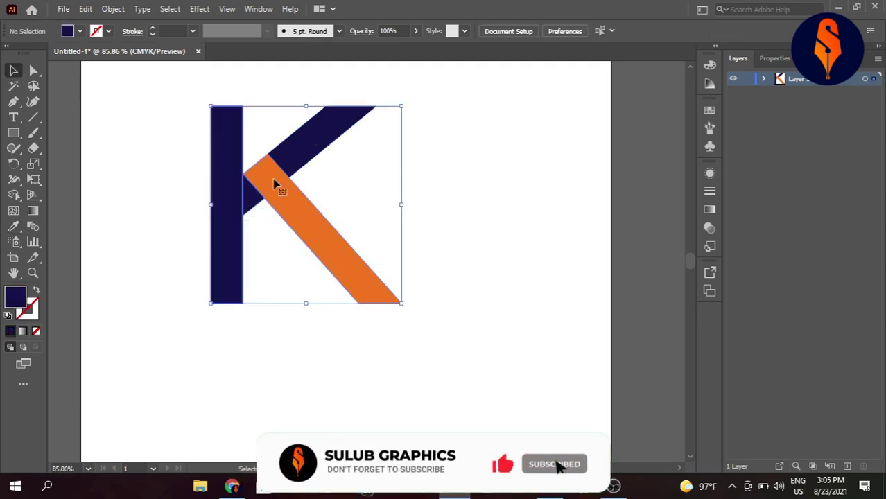
drag(278, 180, 368, 192)
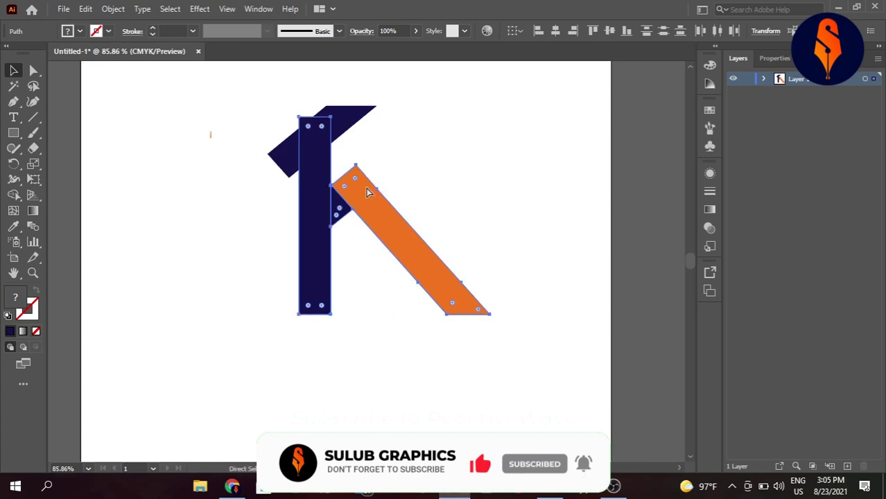
click(231, 68)
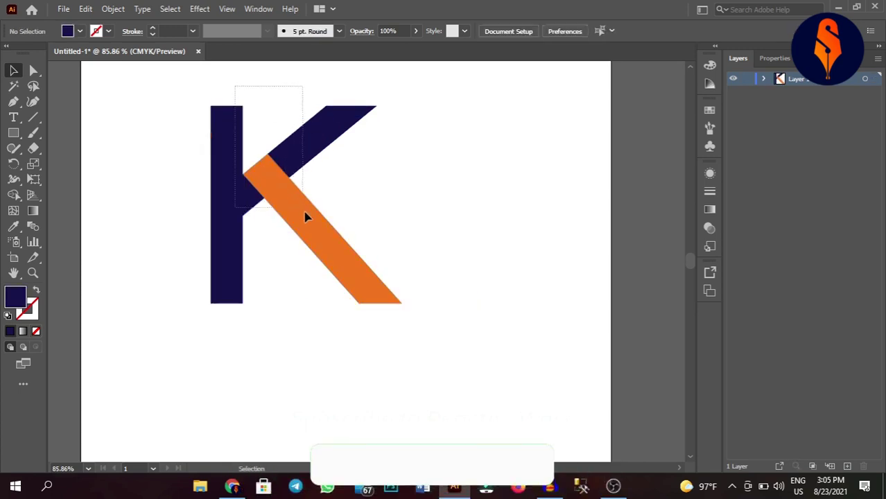
drag(236, 91, 307, 217)
drag(276, 178, 357, 202)
drag(189, 108, 244, 189)
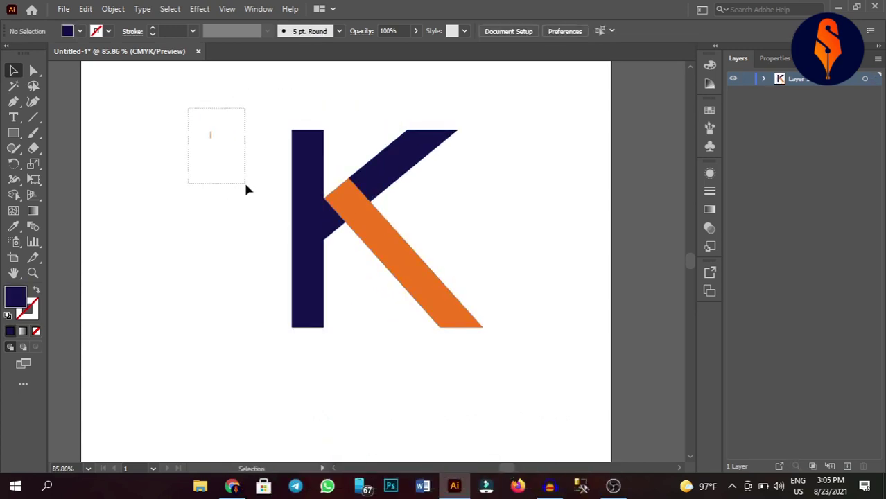
key(Delete)
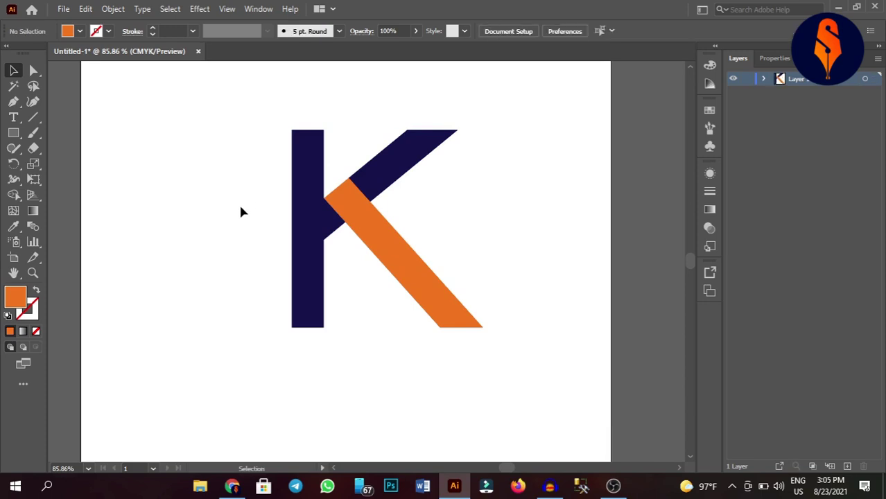